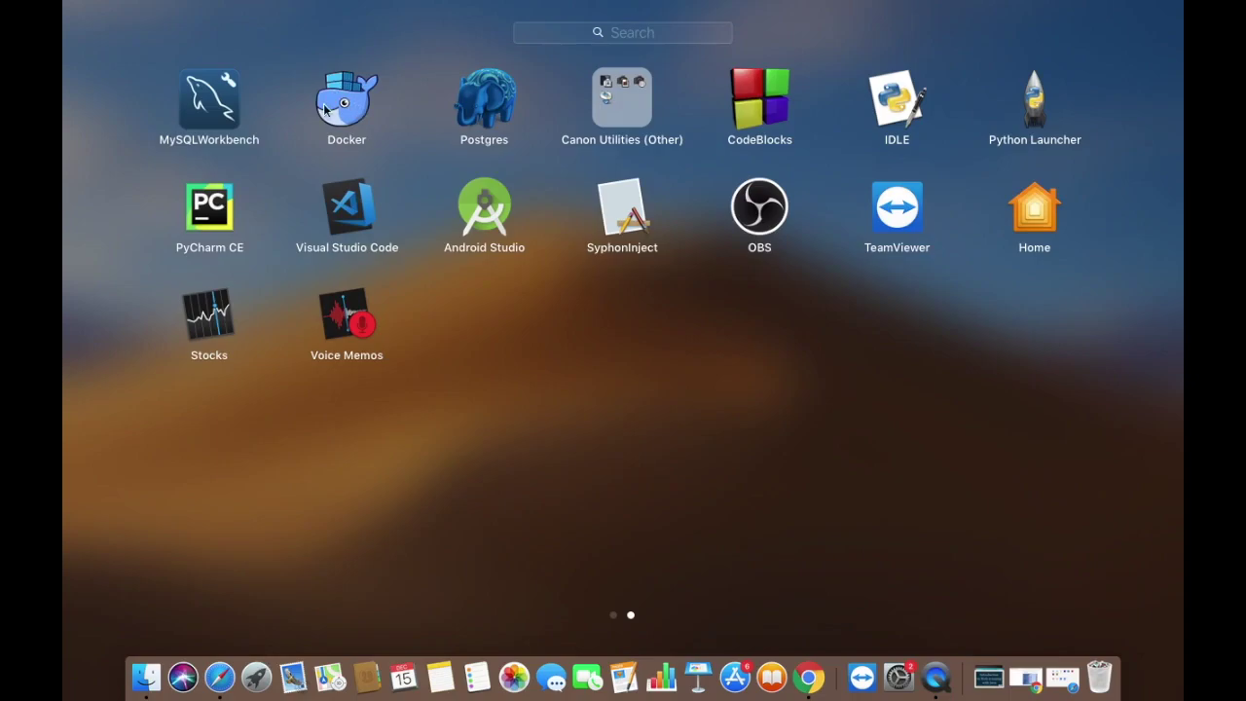
Step: Uninstall Docker through the reset options in its preferences, confirm the removal and quit the uninstaller
click(504, 412)
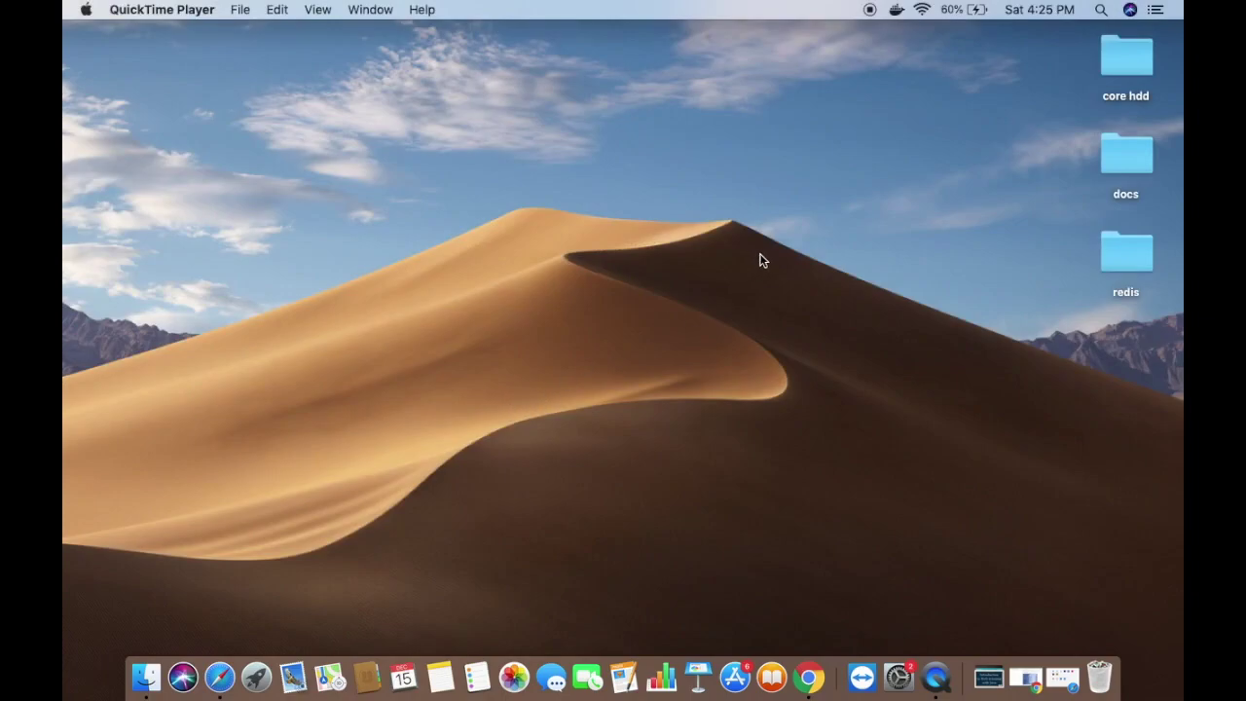
click(896, 11)
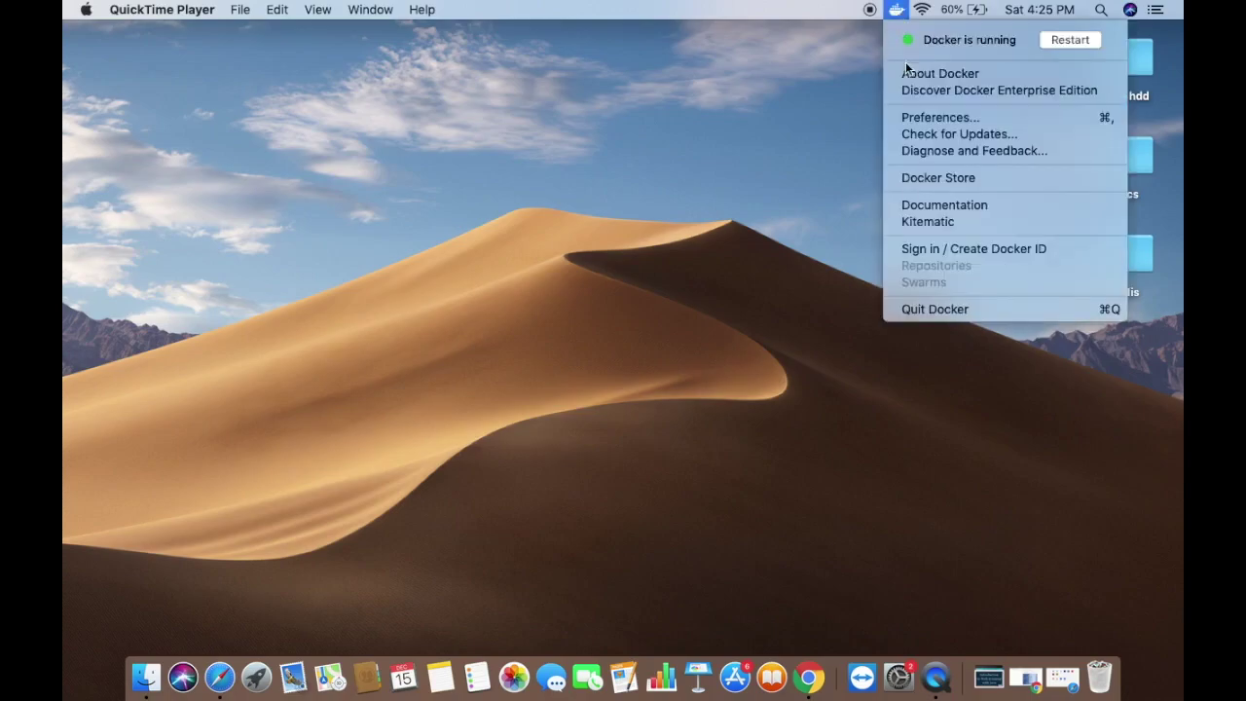
click(915, 118)
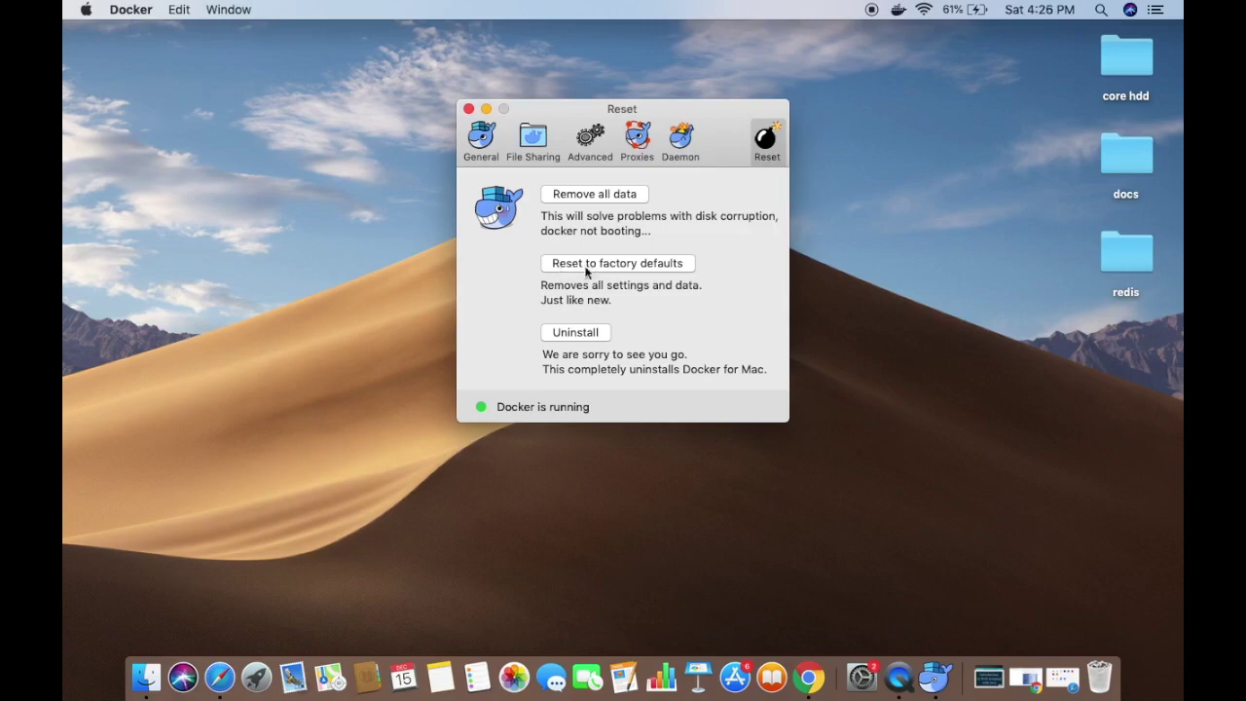
click(576, 333)
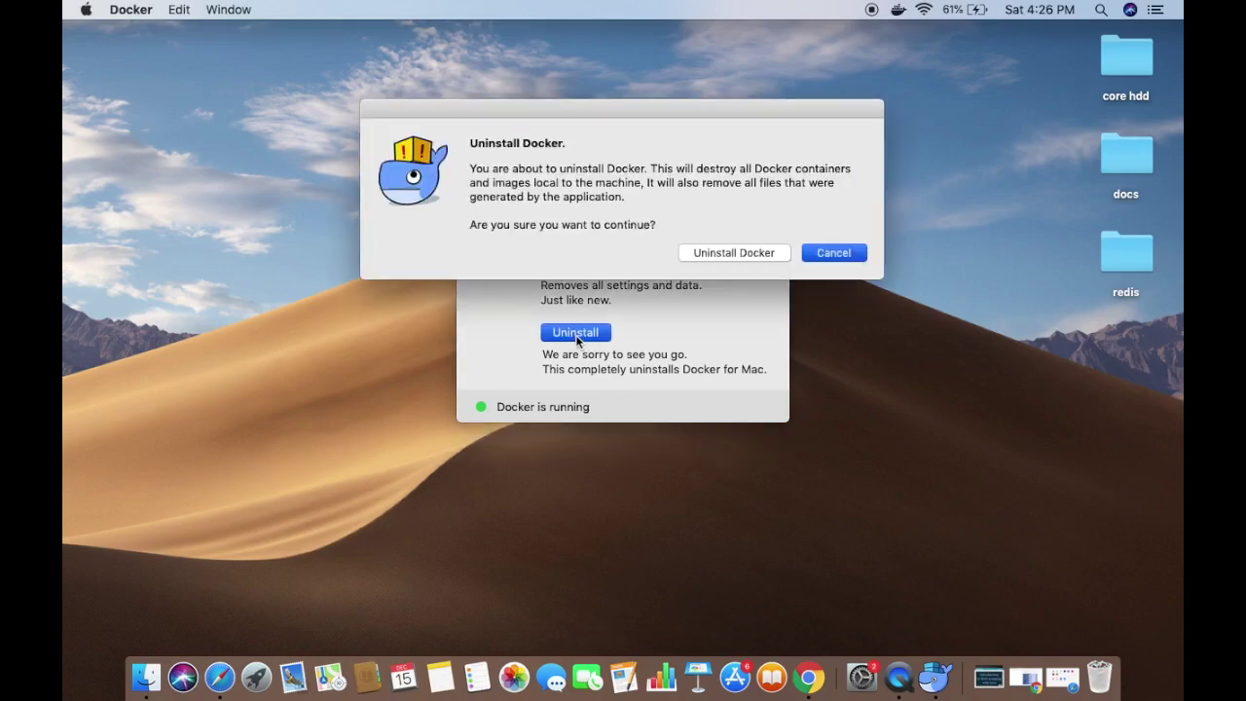
click(729, 253)
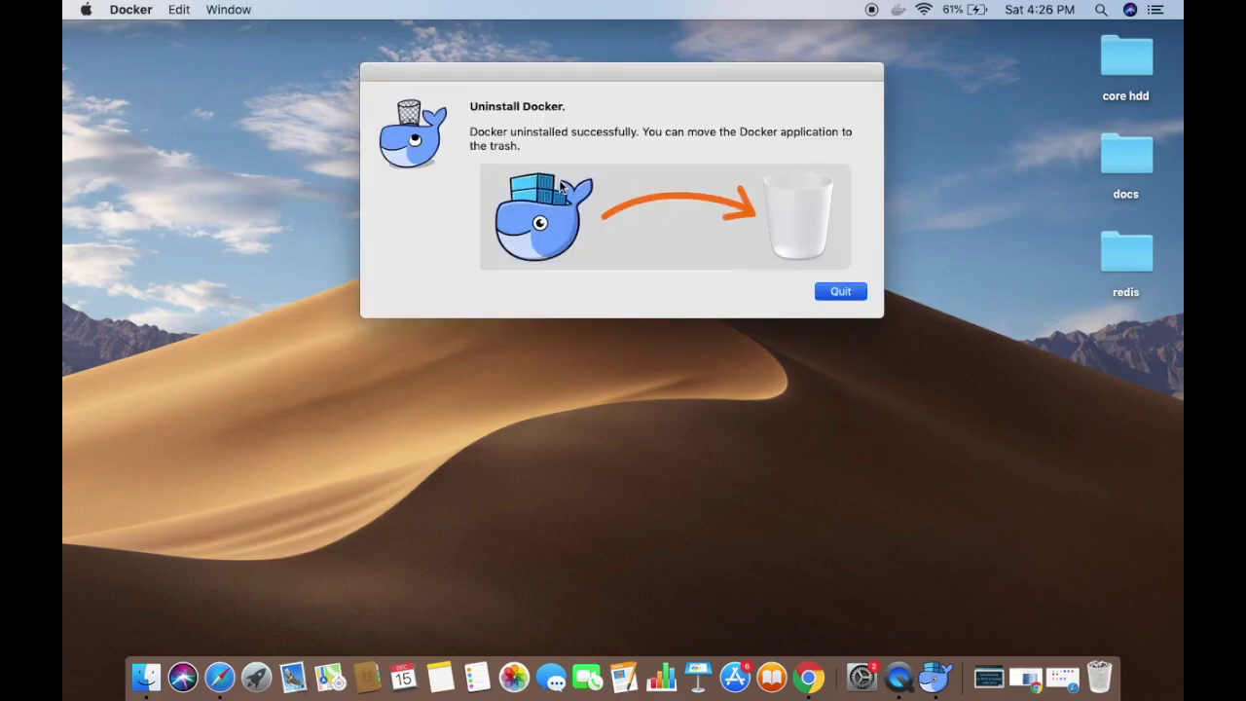
drag(541, 75, 532, 131)
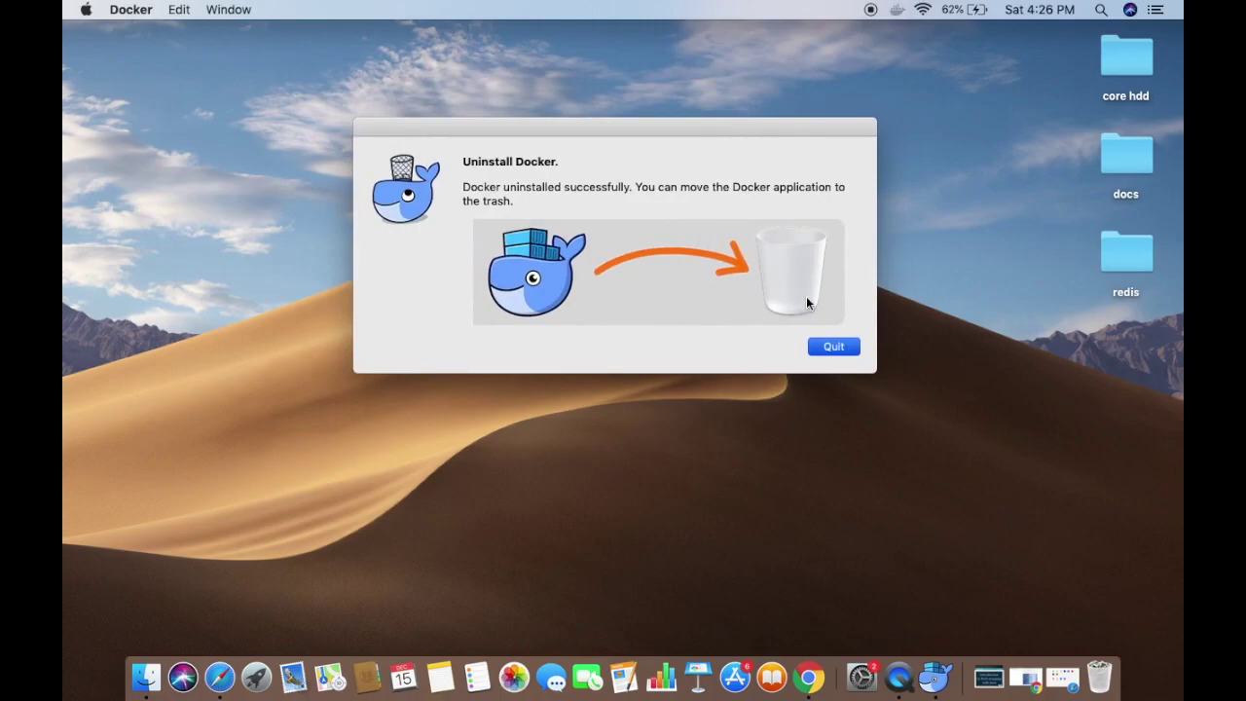
click(829, 346)
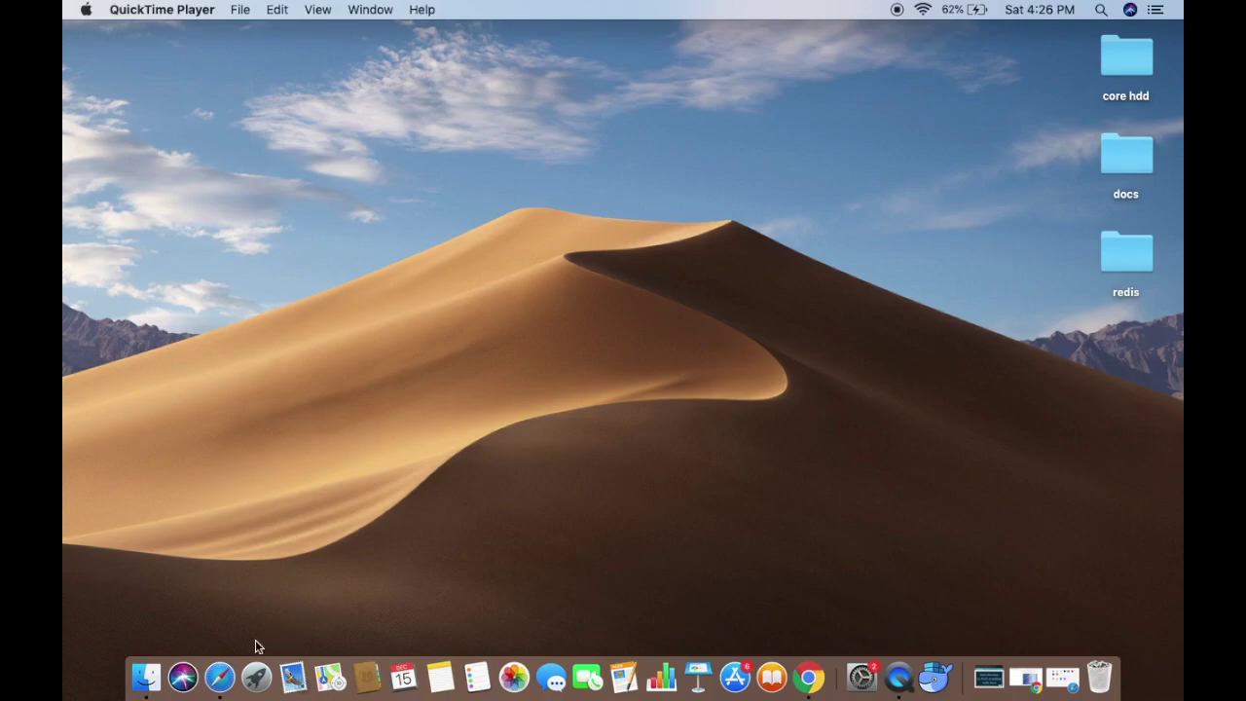
Step: Switch to Finder and show the Applications folder in a window near the middle of the desktop
click(151, 687)
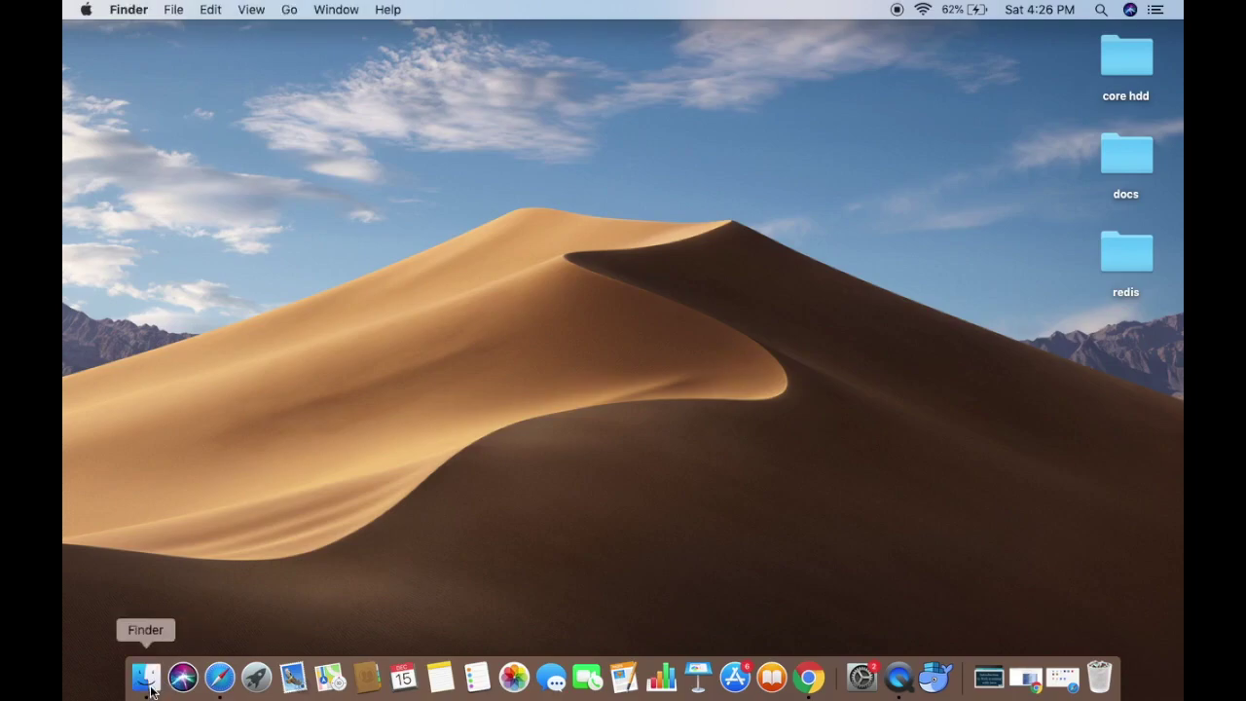
click(151, 687)
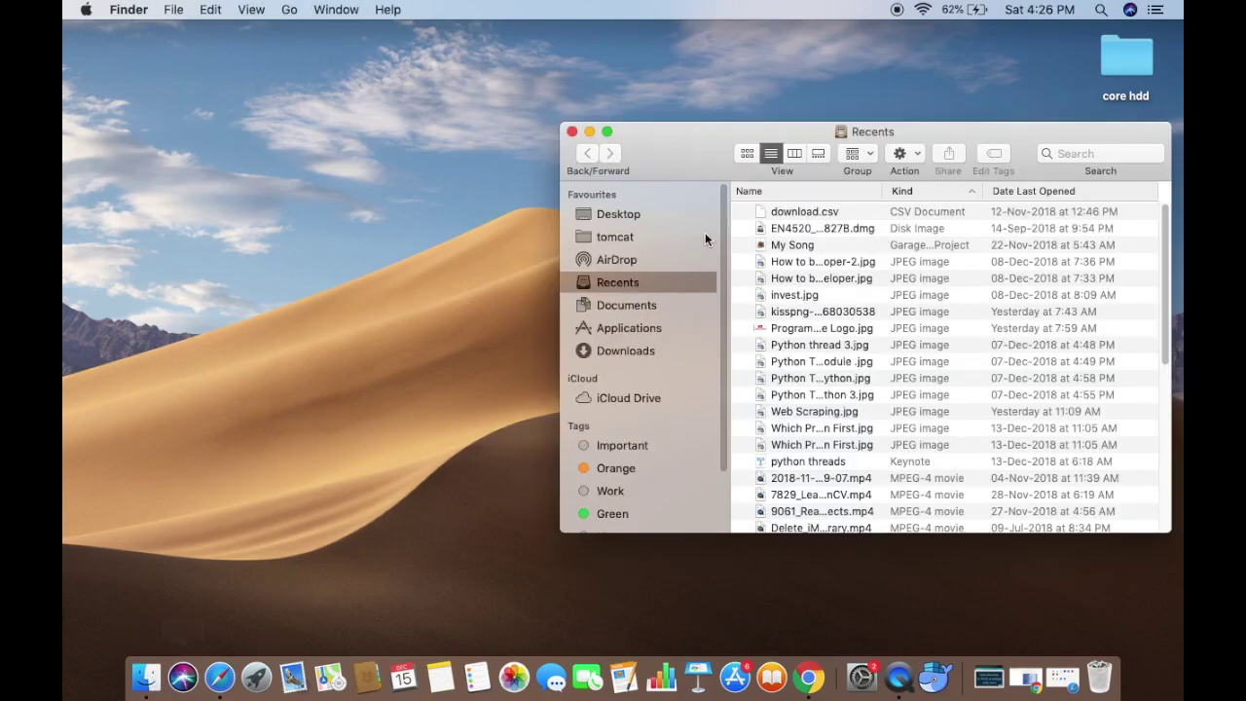
click(625, 328)
scroll(847, 341, up, 10)
drag(802, 133, 603, 137)
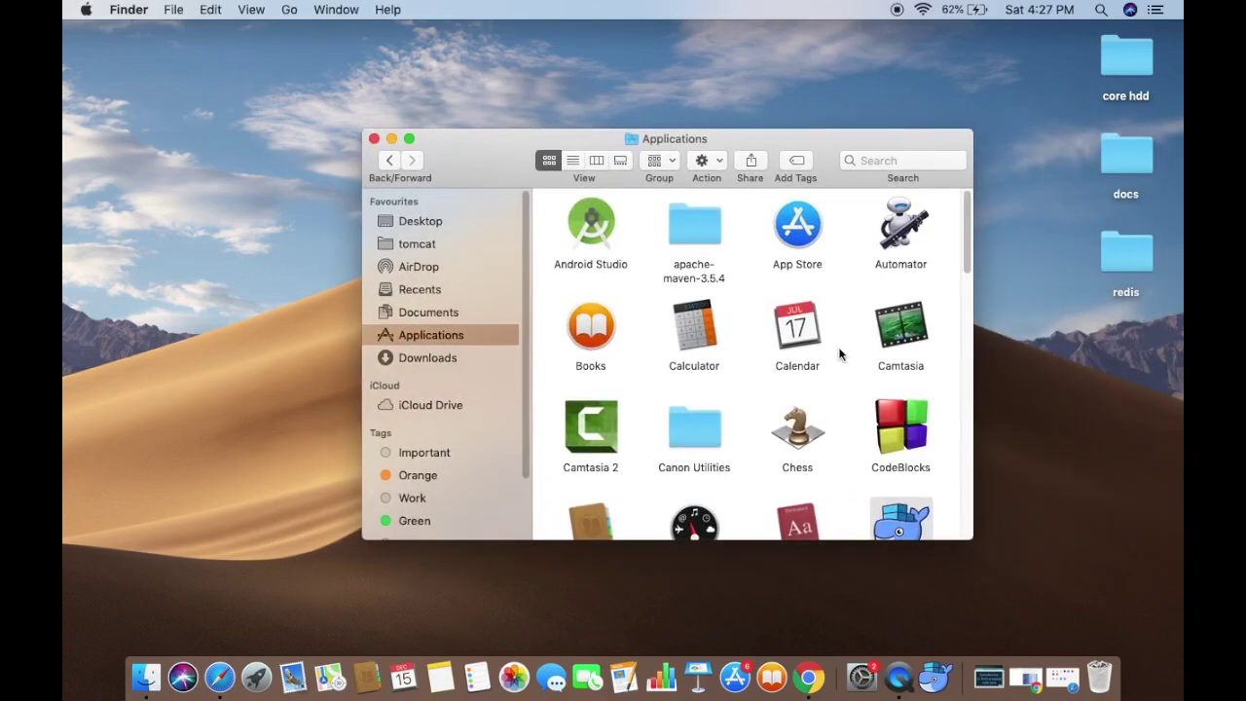
Step: Move the Docker application from the Applications folder to the Trash and minimize the window
scroll(840, 355, down, 5)
click(875, 399)
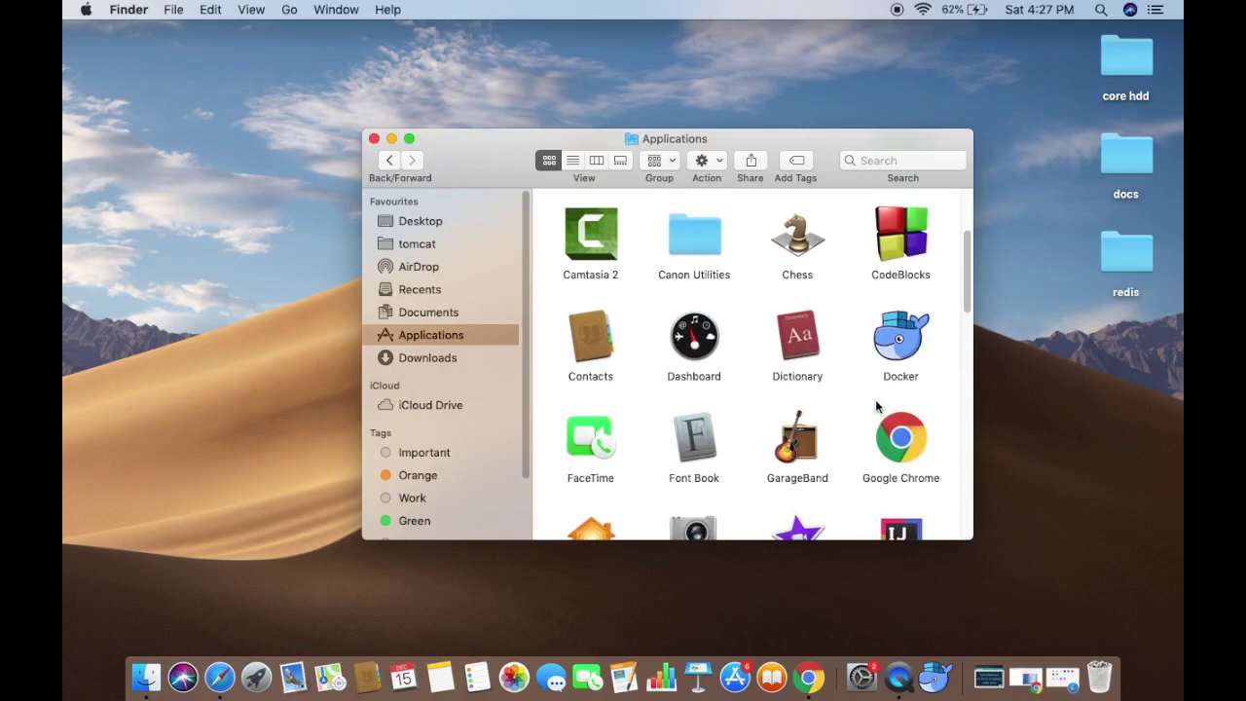
click(901, 358)
right_click(901, 359)
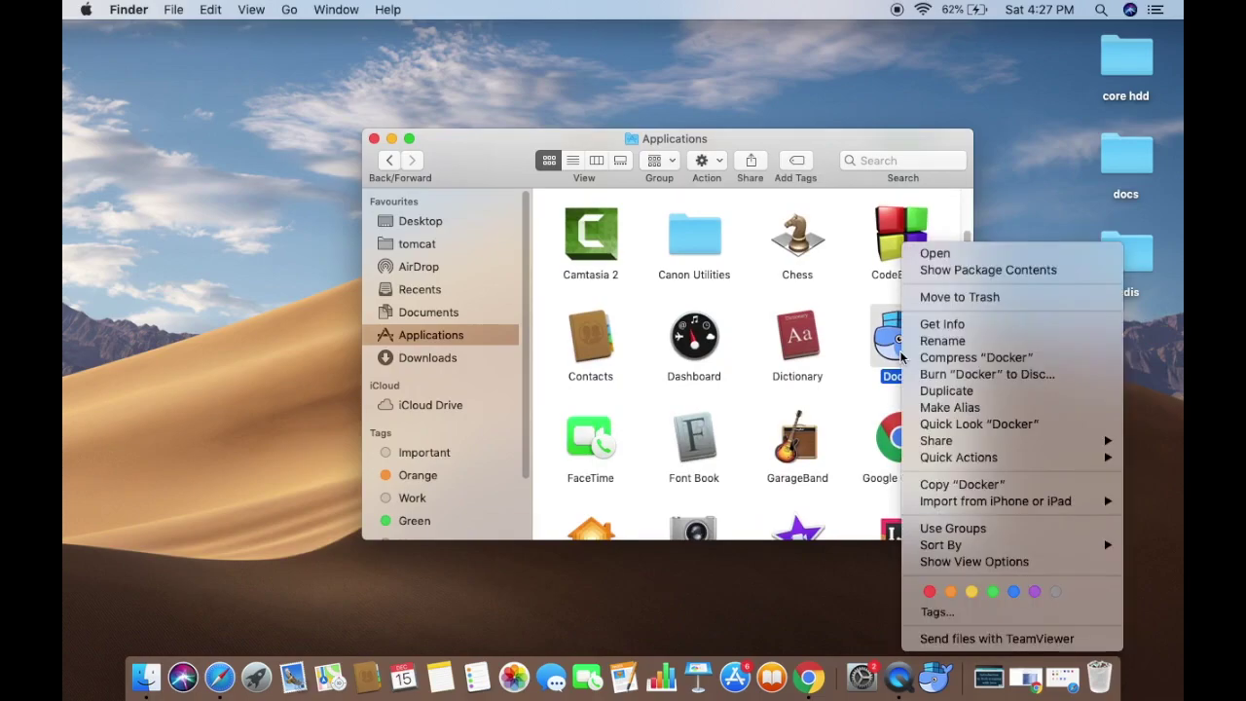
click(939, 298)
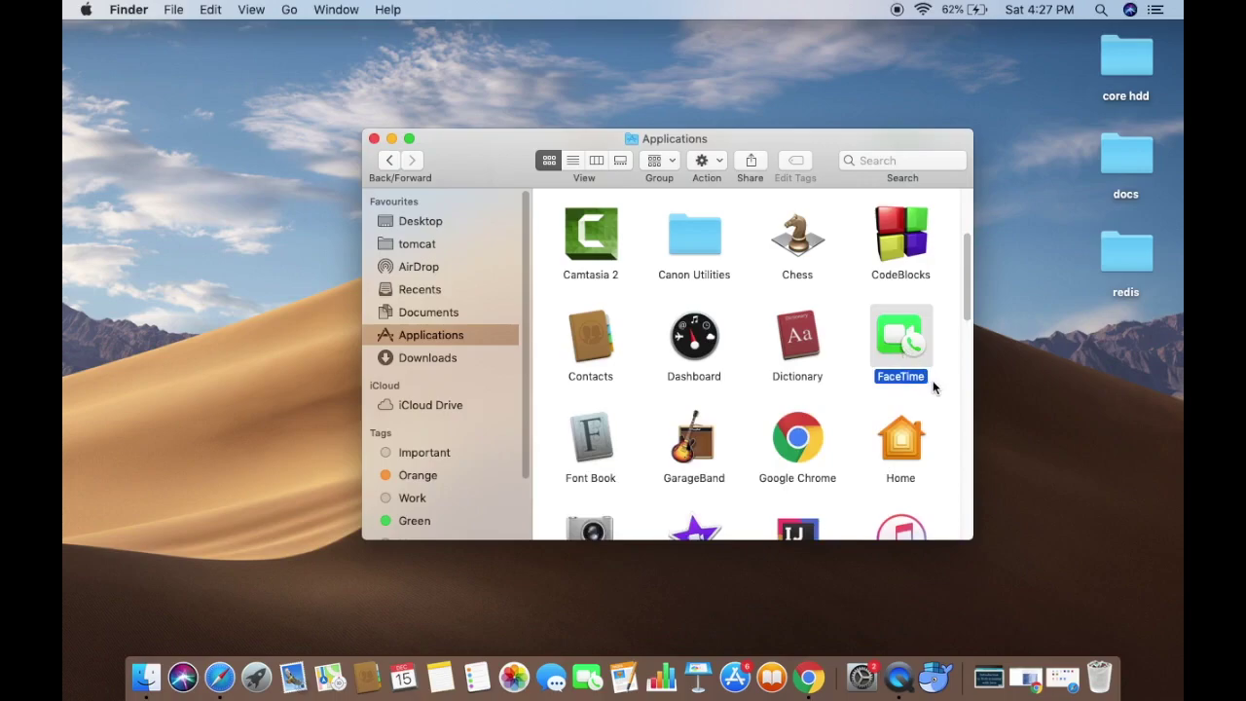
click(391, 139)
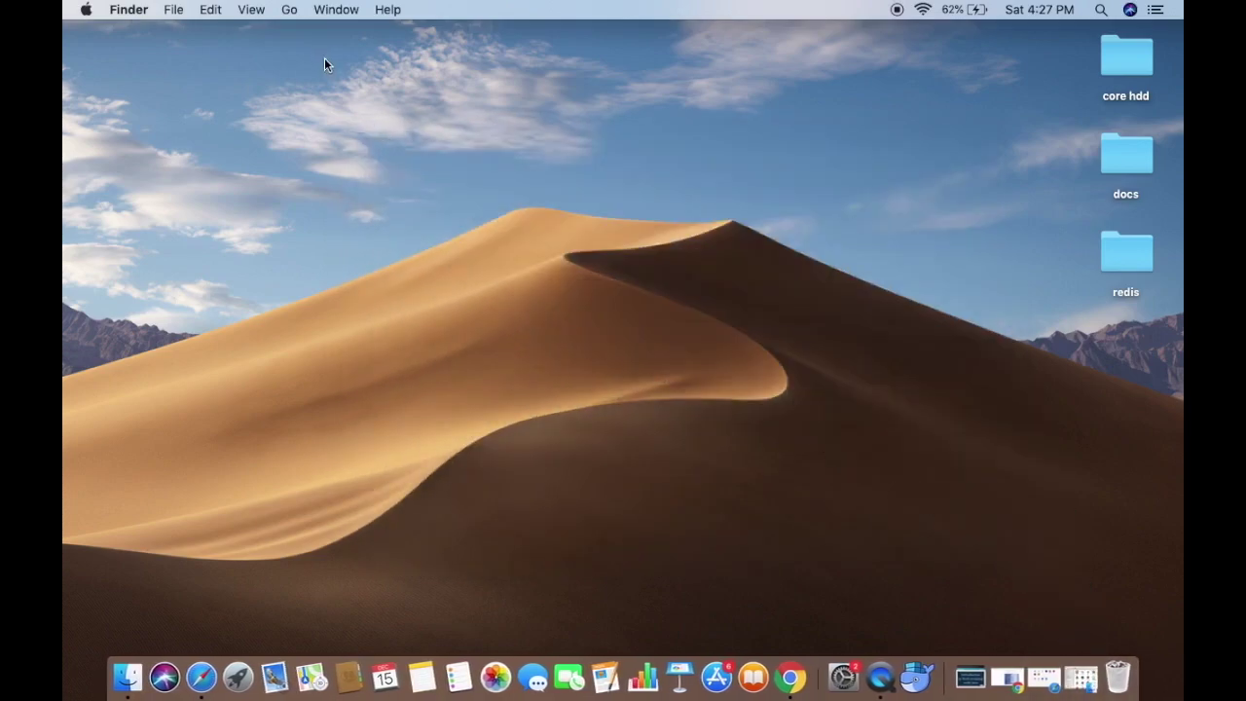
Step: Go to the ~/Library folder in Finder
click(289, 12)
click(289, 11)
click(289, 11)
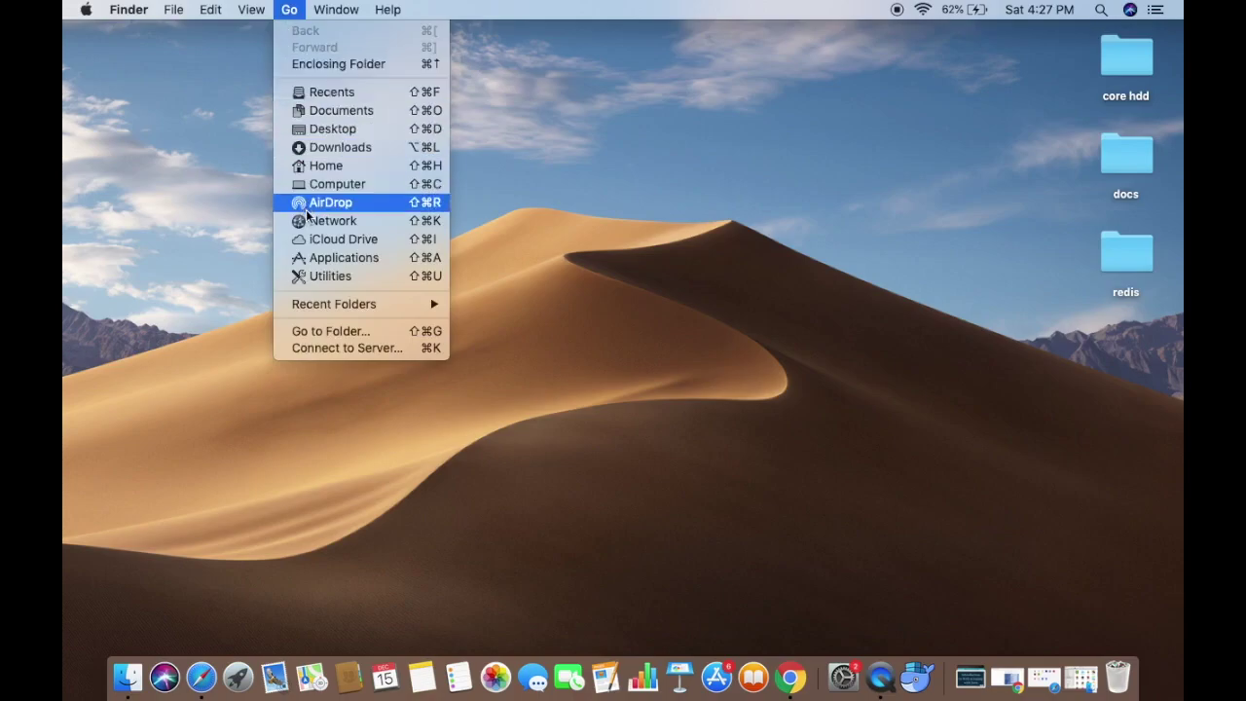
click(318, 333)
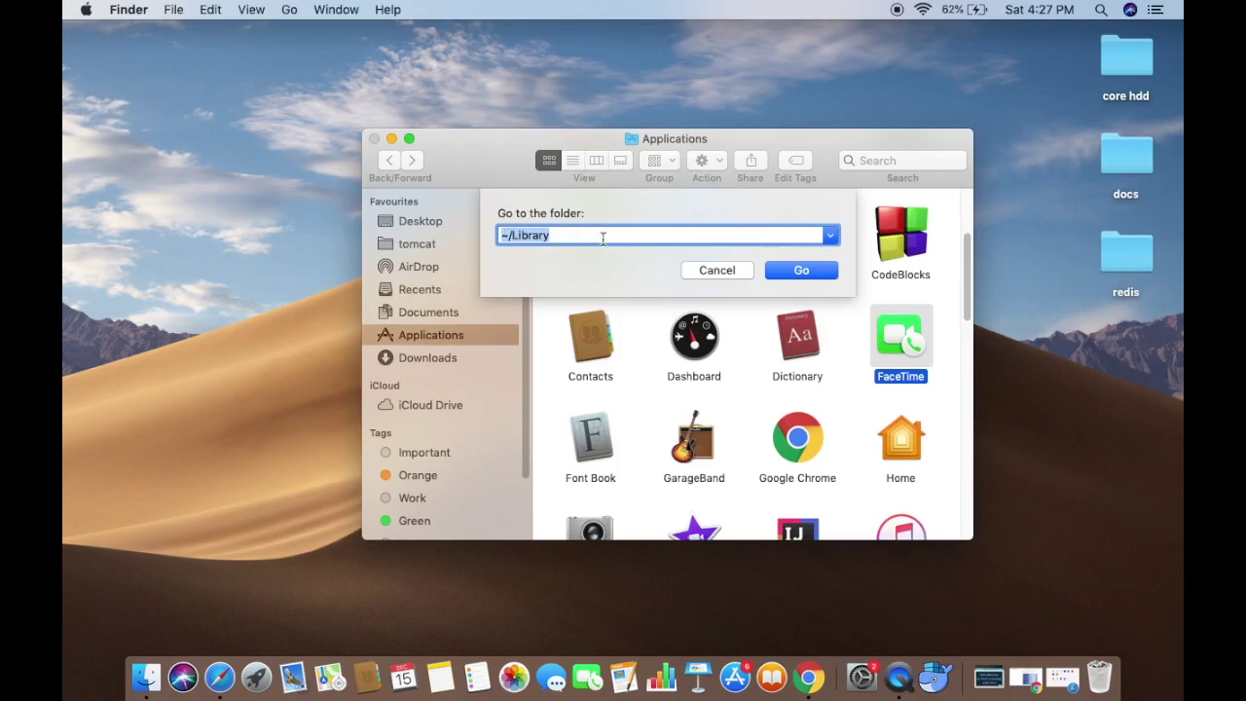
click(557, 235)
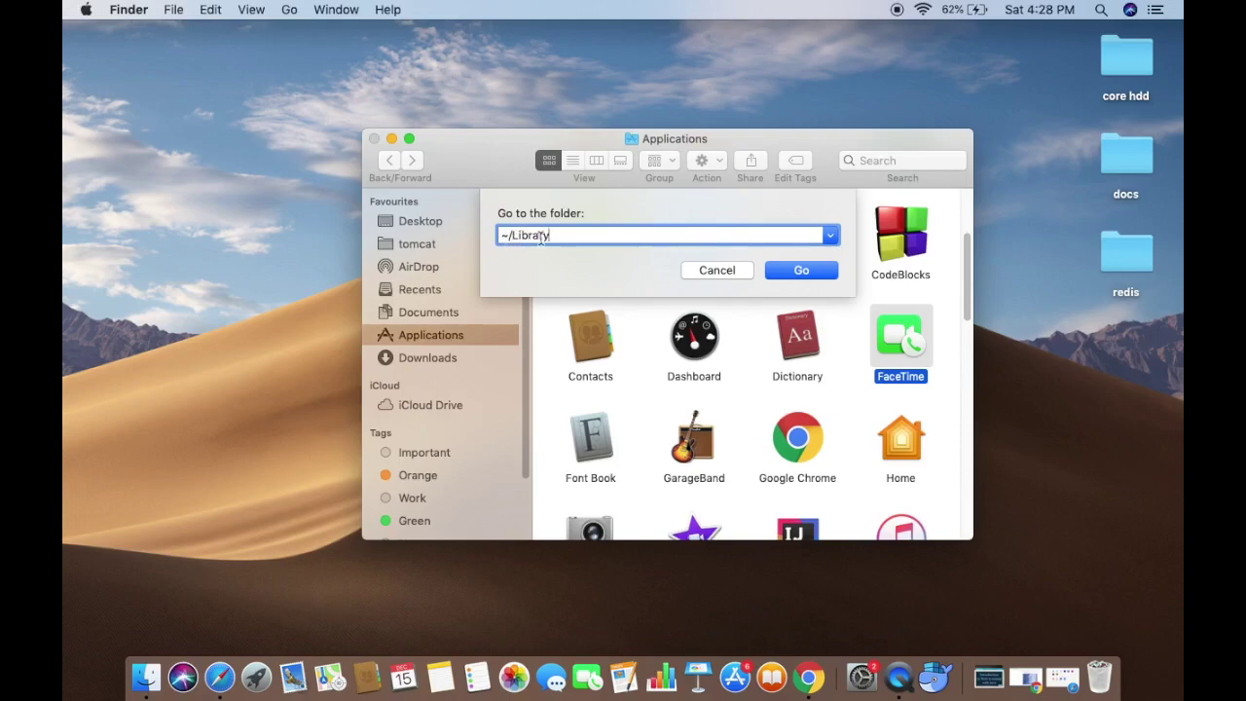
click(786, 270)
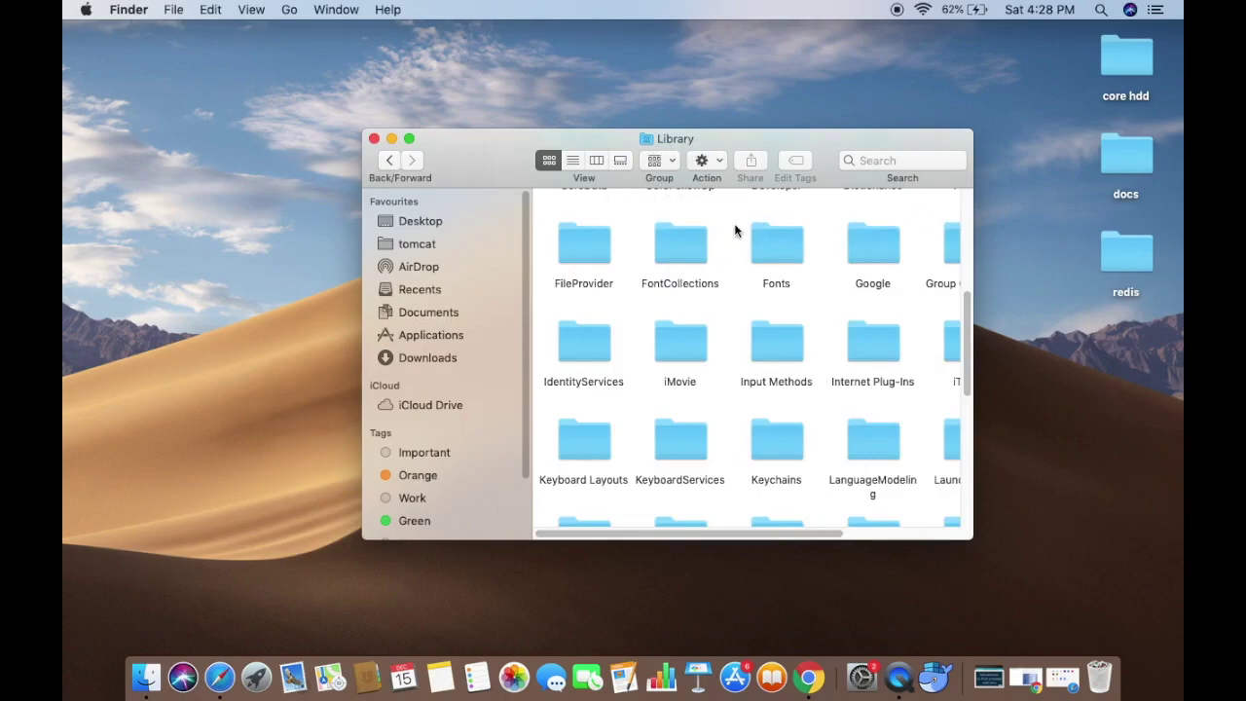
Step: Search This Mac for "docker" and look through the matching files and folders
click(897, 161)
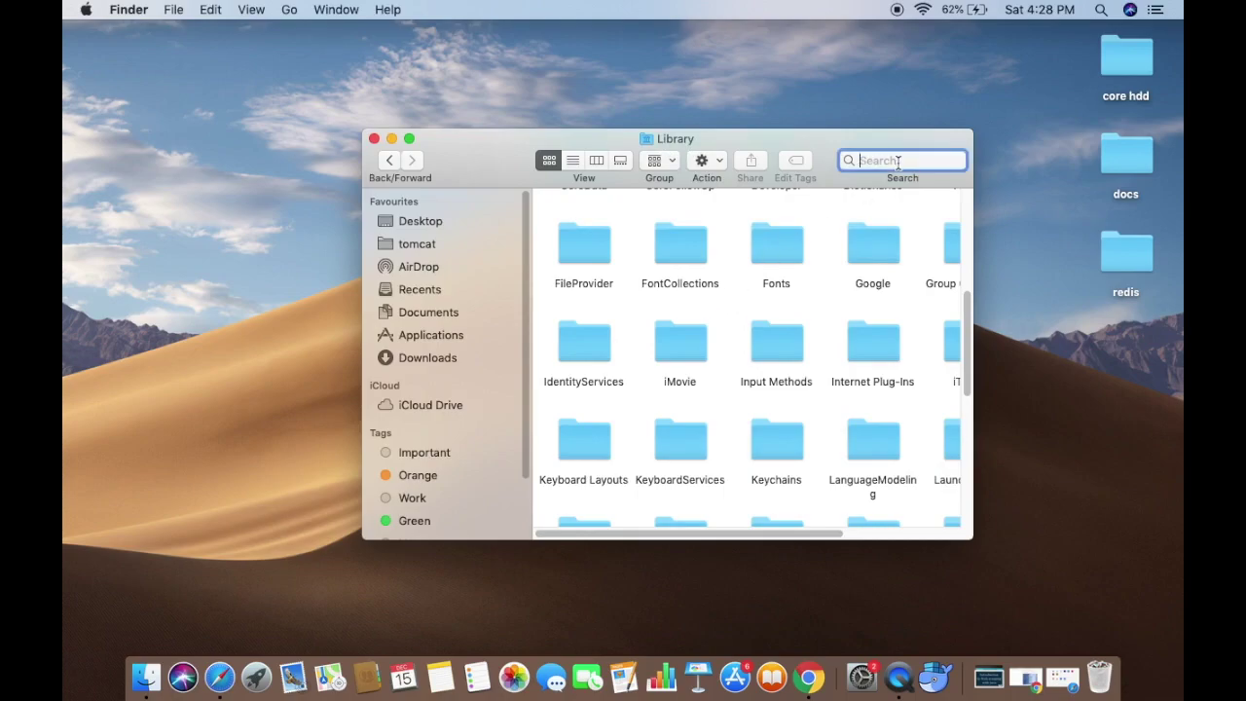
text(docker)
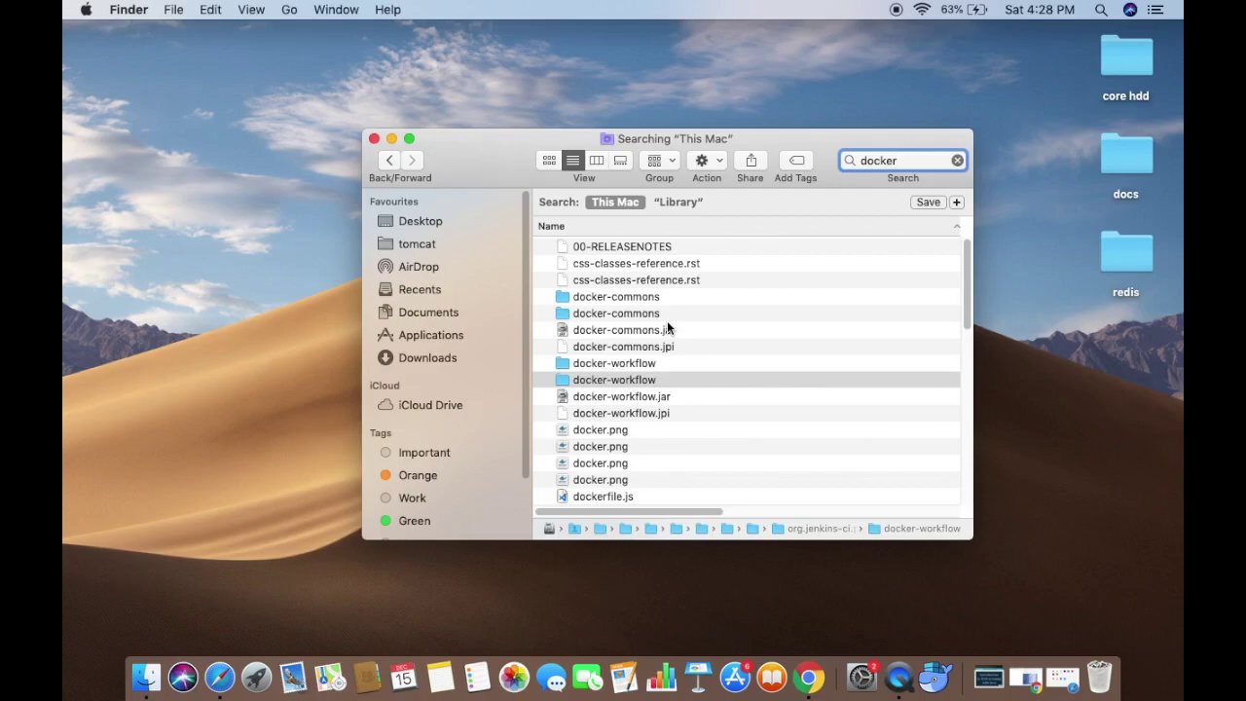
scroll(640, 343, down, 3)
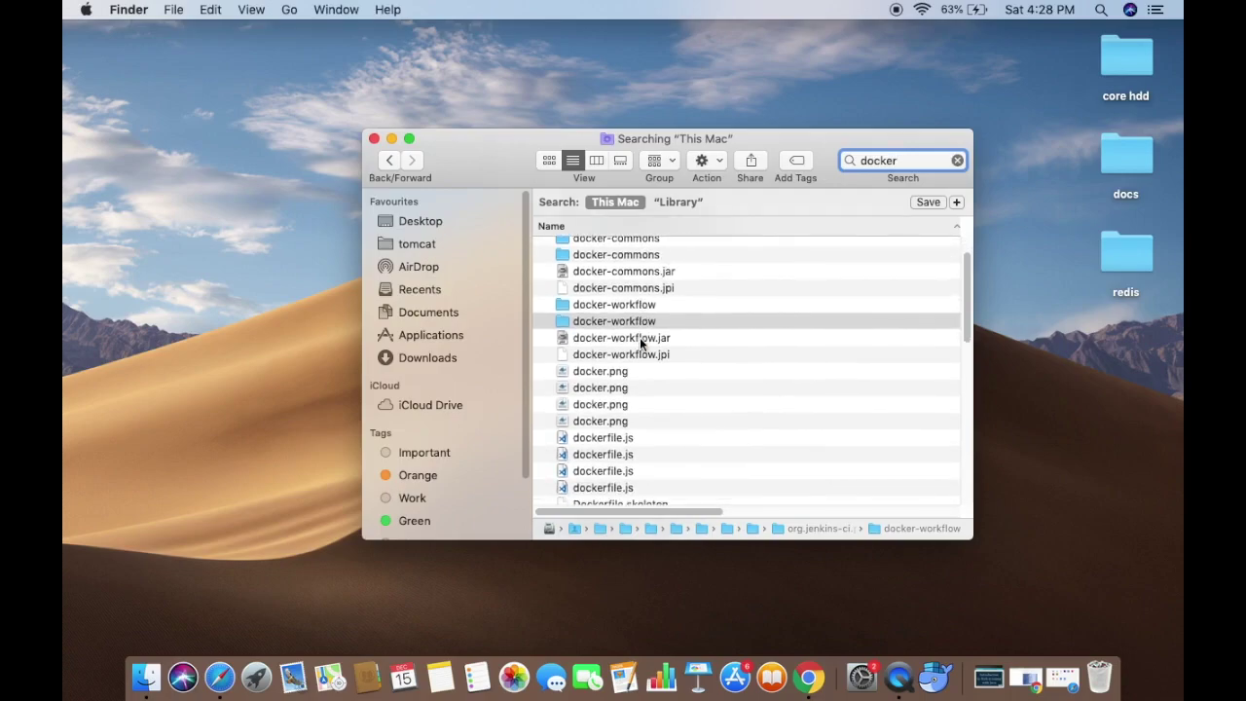
scroll(640, 342, up, 3)
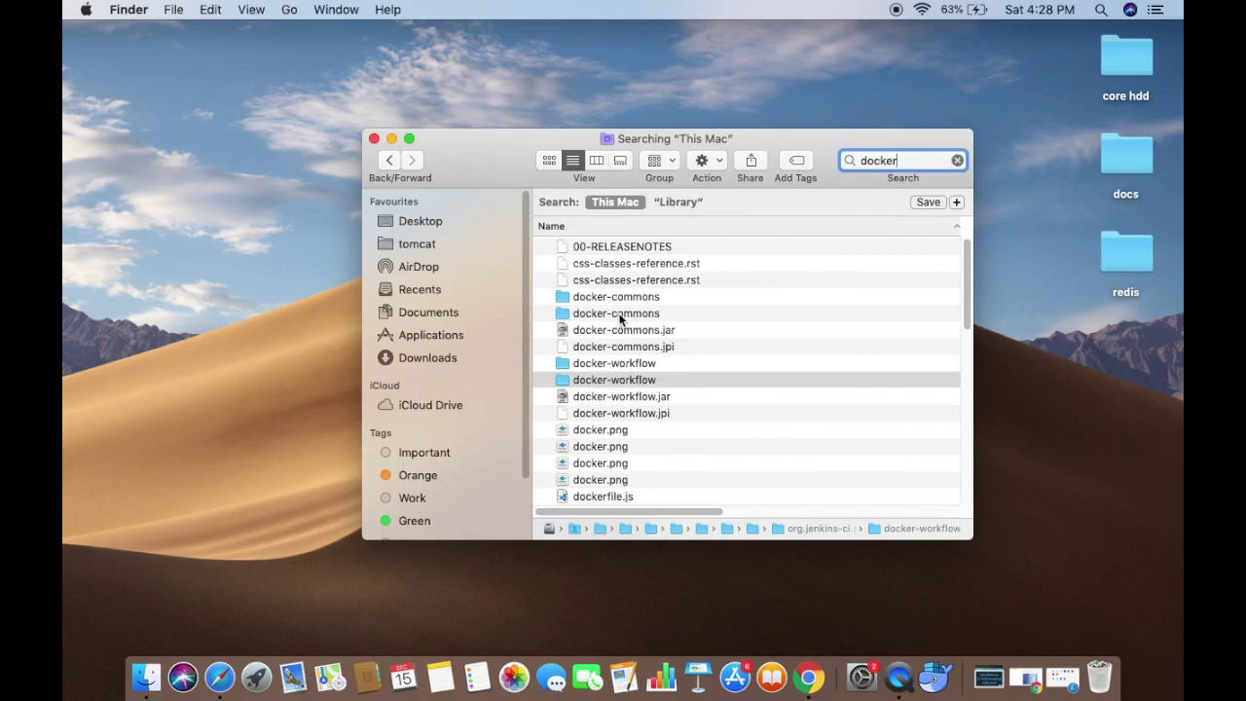
Step: Move all the docker search results to the Trash, authorizing with the account password, and minimize the window
click(617, 314)
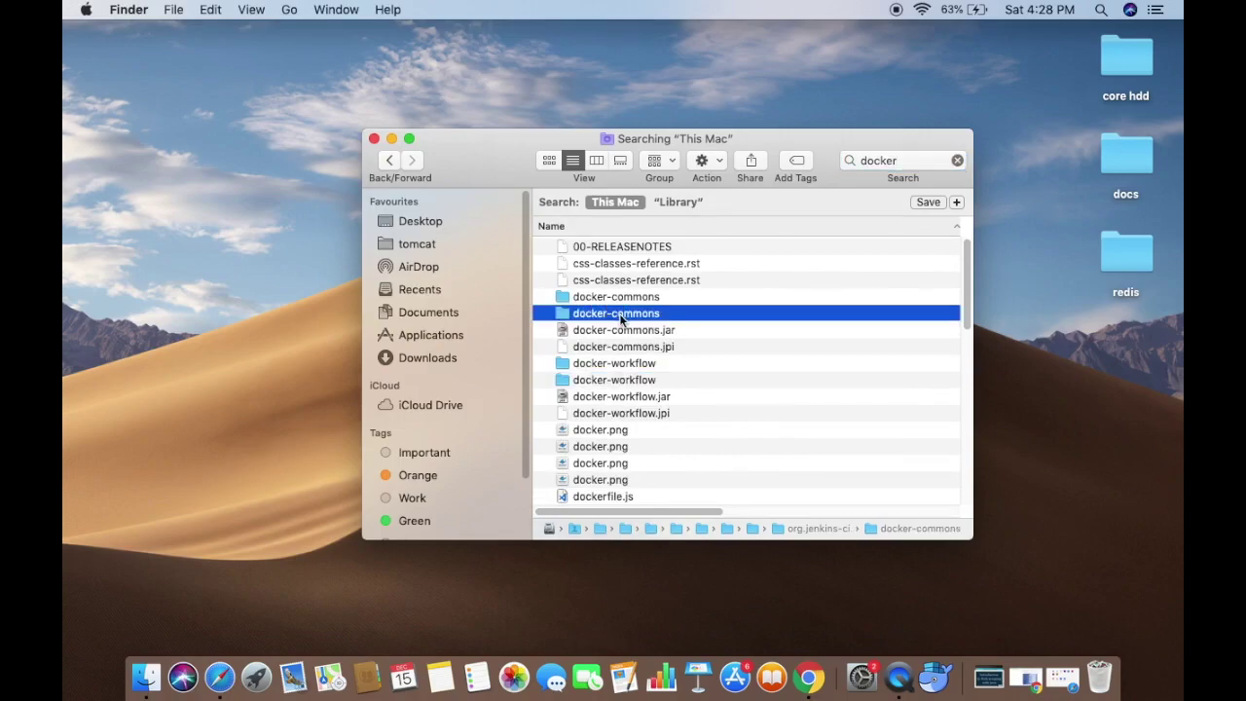
key(super+c)
key(super+a)
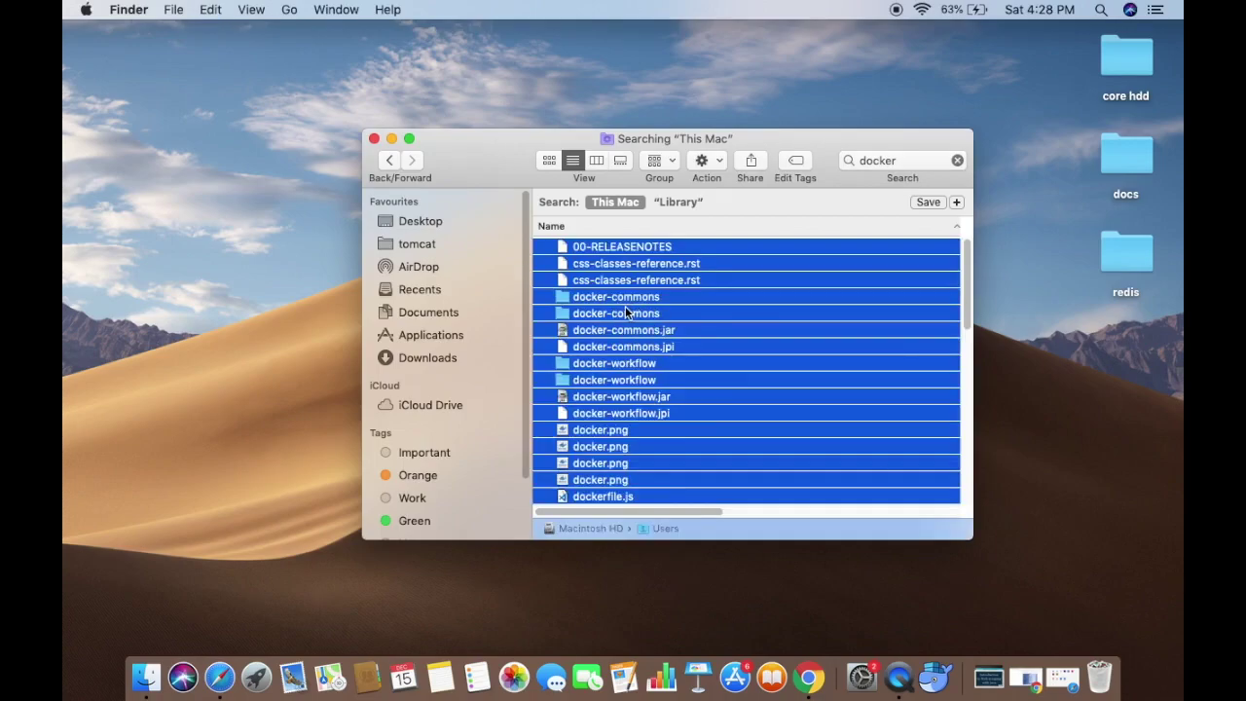
right_click(625, 307)
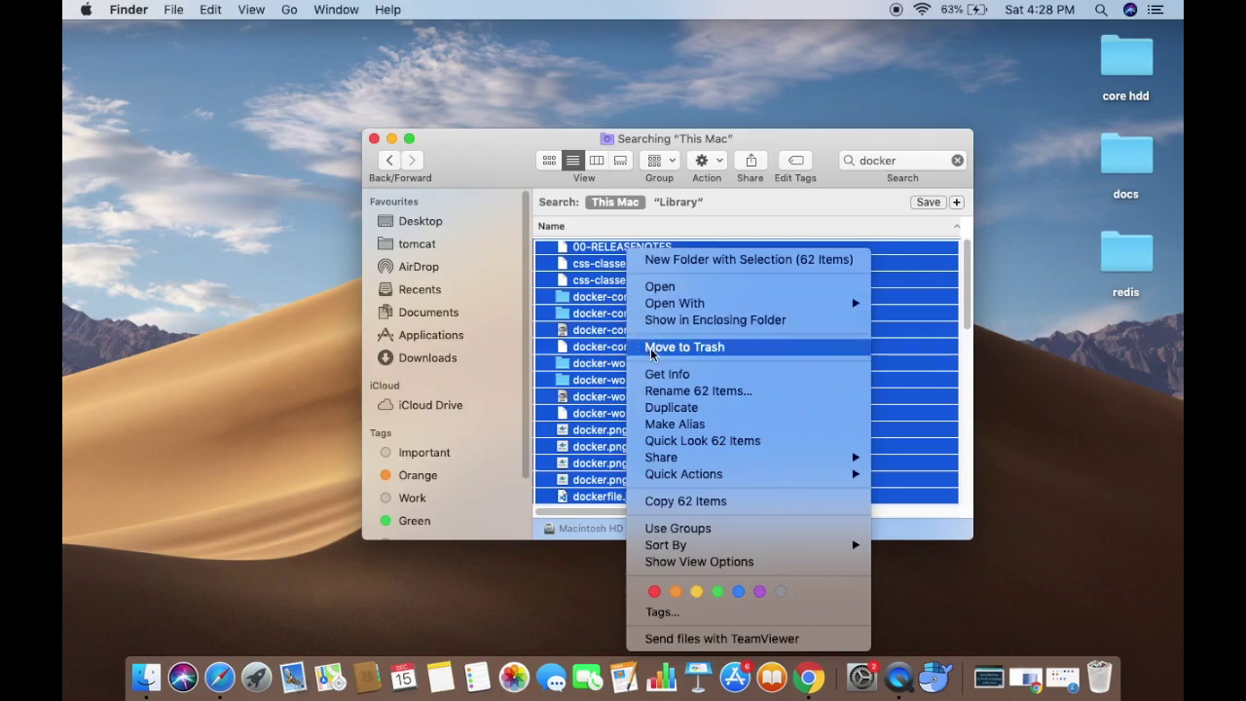
click(650, 349)
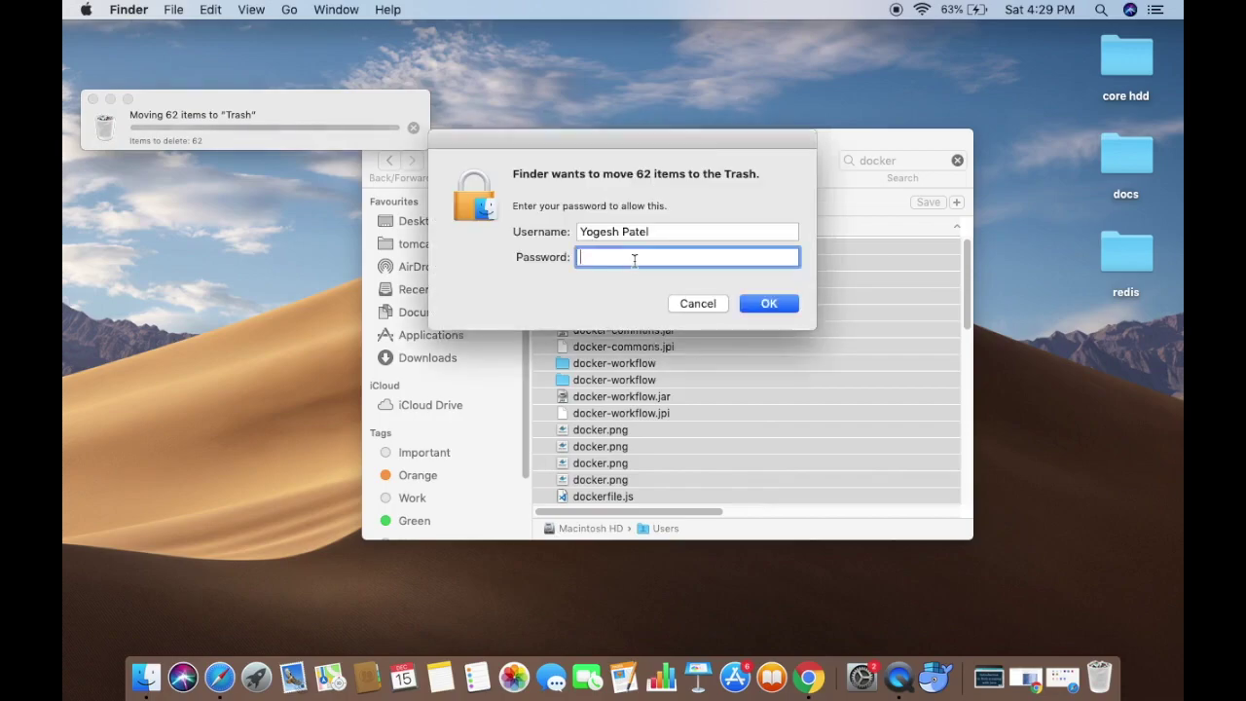
text(*******)
key(Return)
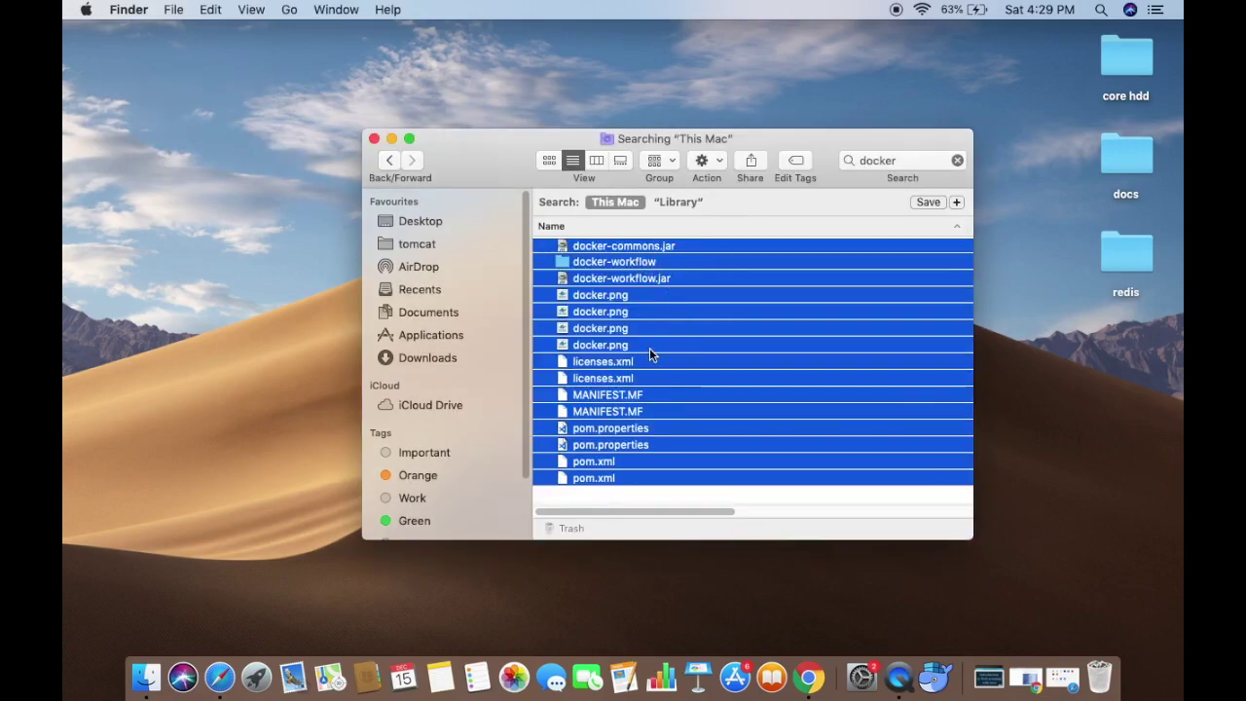
click(656, 501)
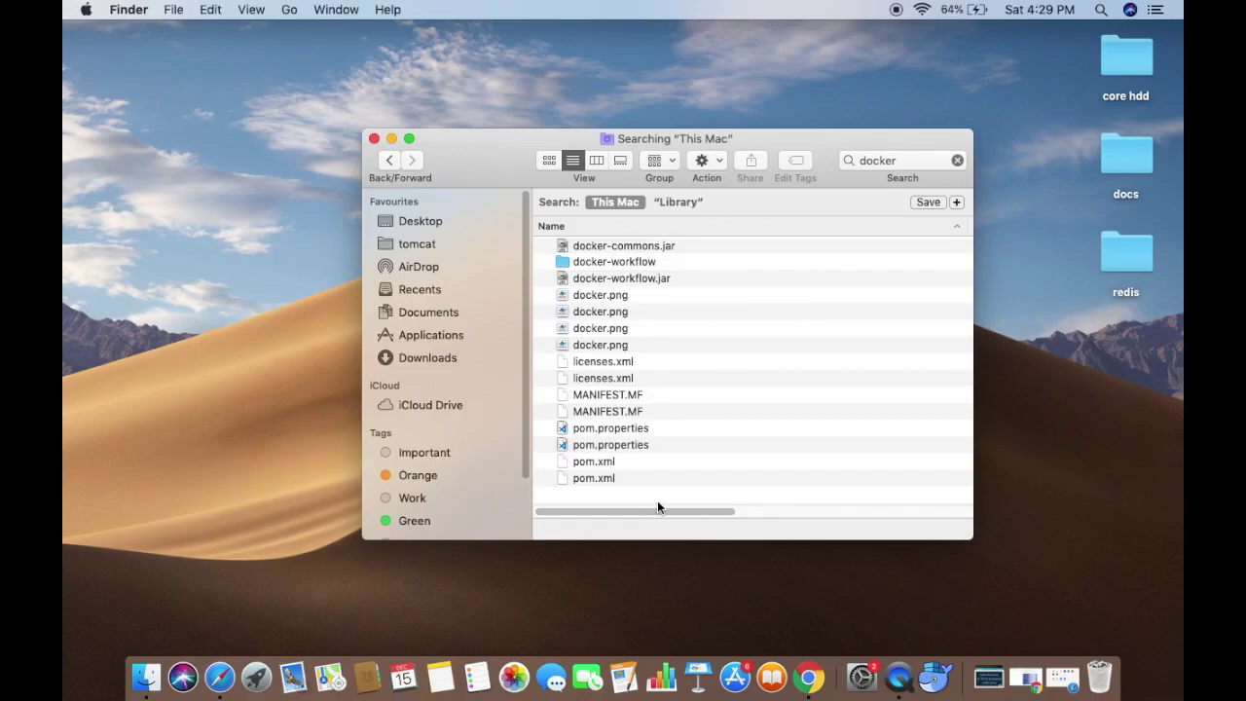
click(392, 139)
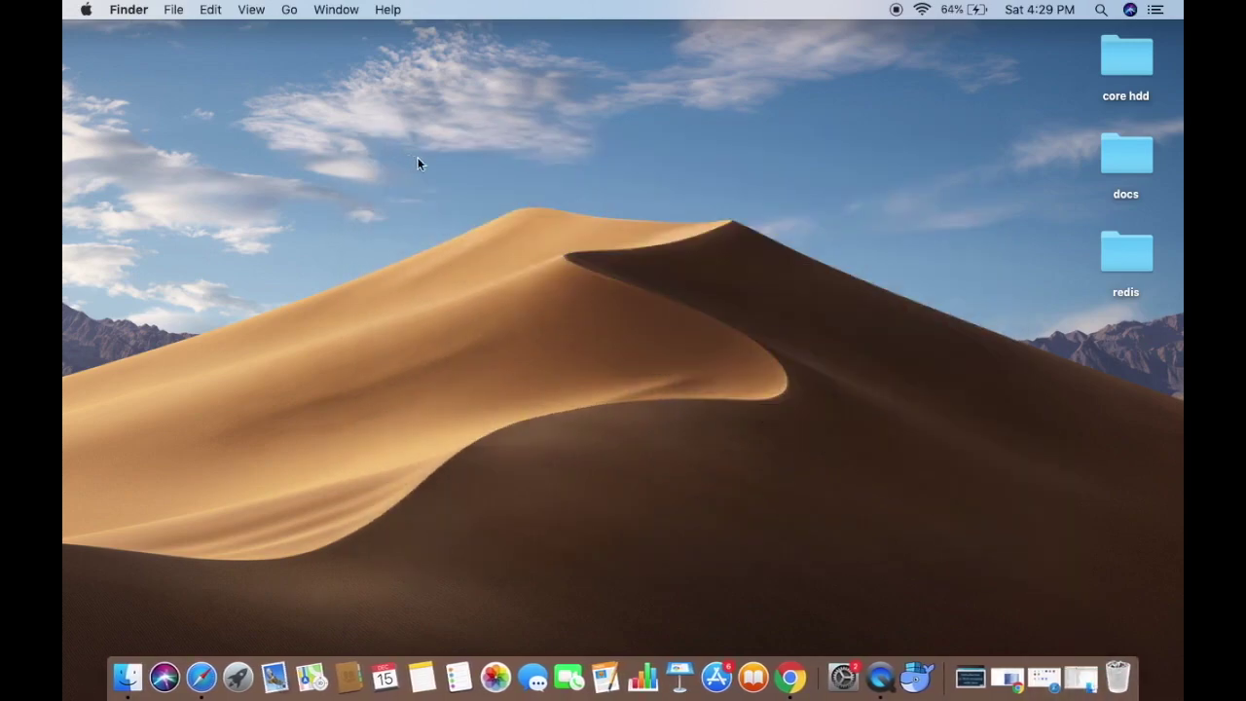